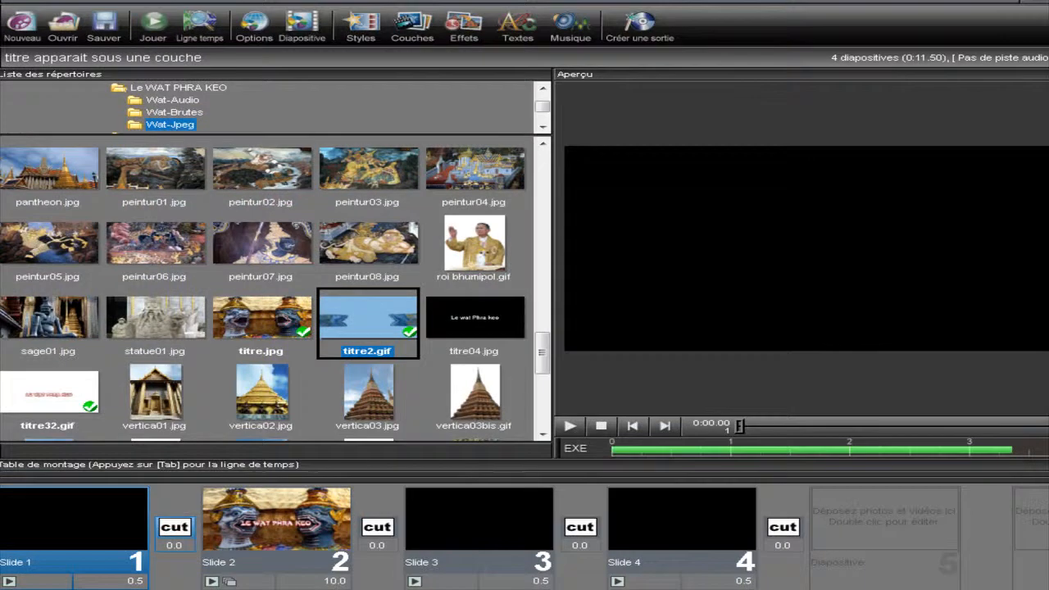
- Play the slideshow preview and insert titre.jpg as a new slide after slide 2
{"action": "left_click", "coordinate": [569, 426]}
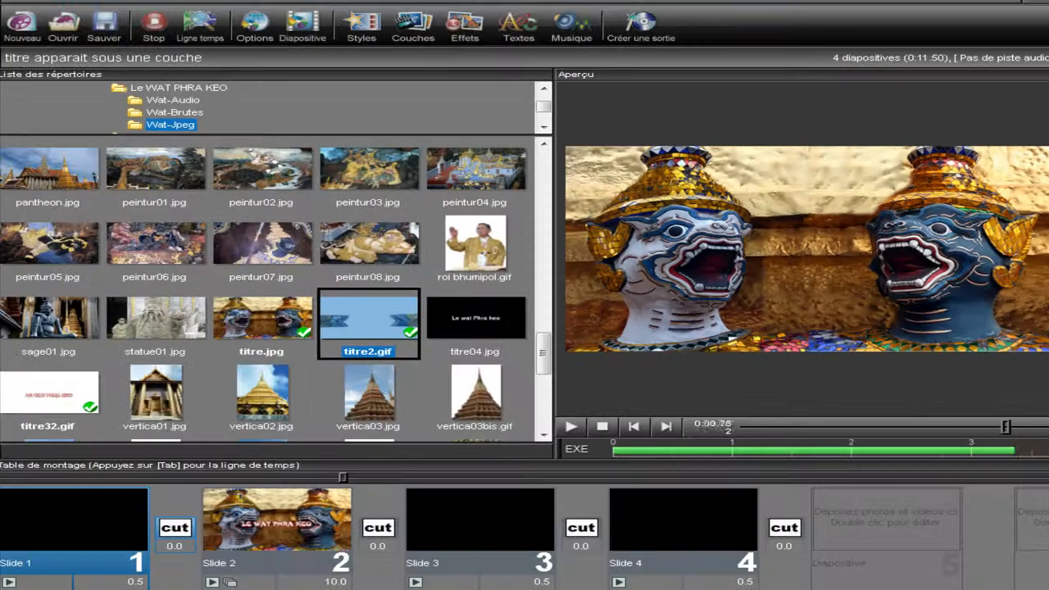
{"action": "left_click", "coordinate": [279, 318]}
{"action": "left_click_drag", "start_coordinate": [279, 318], "coordinate": [402, 508]}
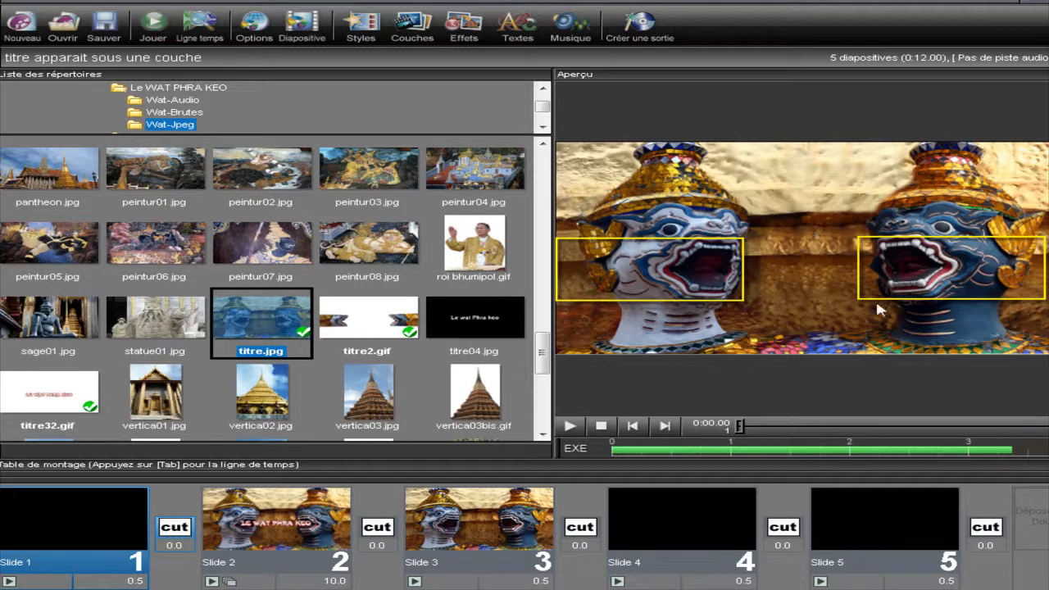
- Preview titre2.gif and locate the command that inserts a blank slide (Diapo vierge)
{"action": "left_click", "coordinate": [369, 328]}
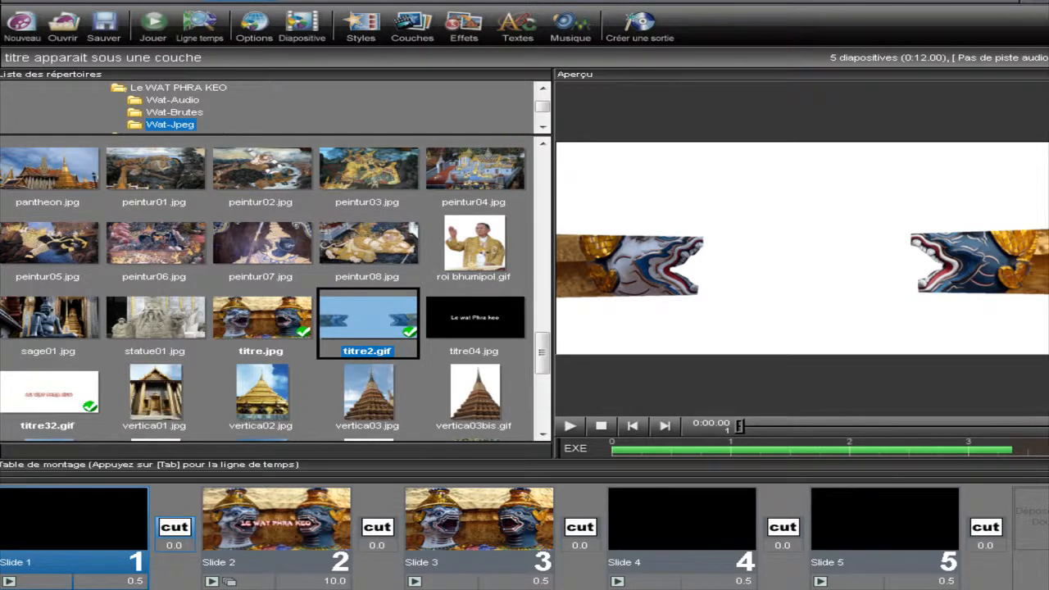
{"action": "left_click", "coordinate": [238, 1]}
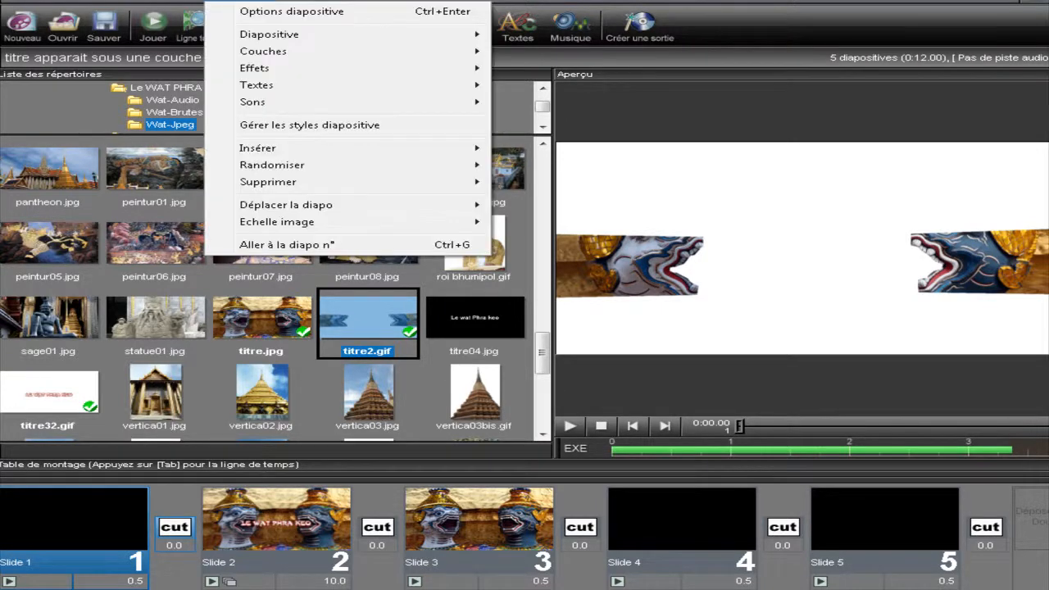
{"action": "left_click", "coordinate": [271, 26]}
{"action": "left_click", "coordinate": [302, 24]}
{"action": "mouse_move", "coordinate": [254, 69]}
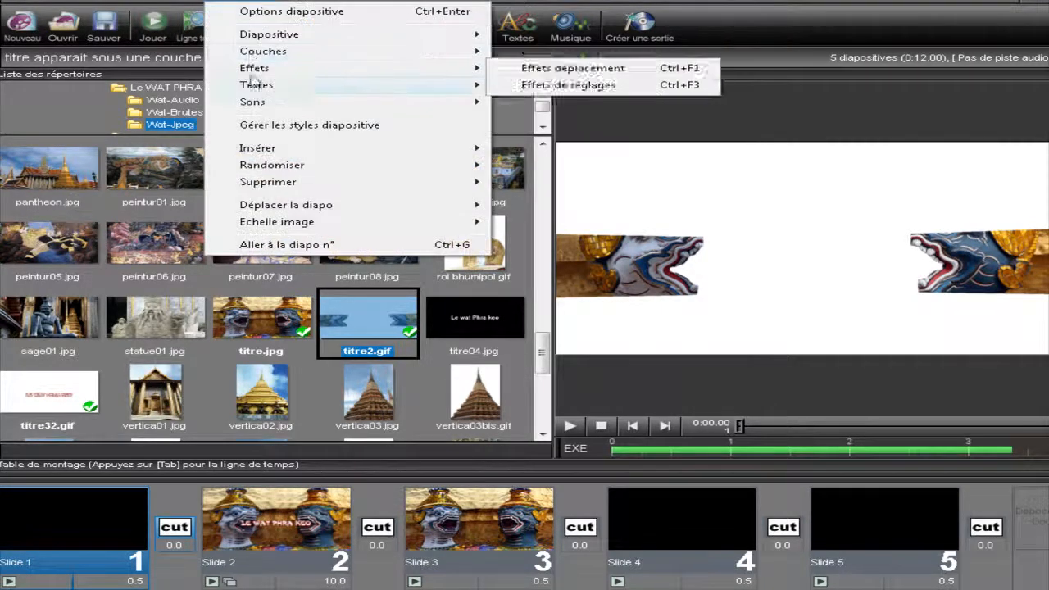
{"action": "mouse_move", "coordinate": [263, 148]}
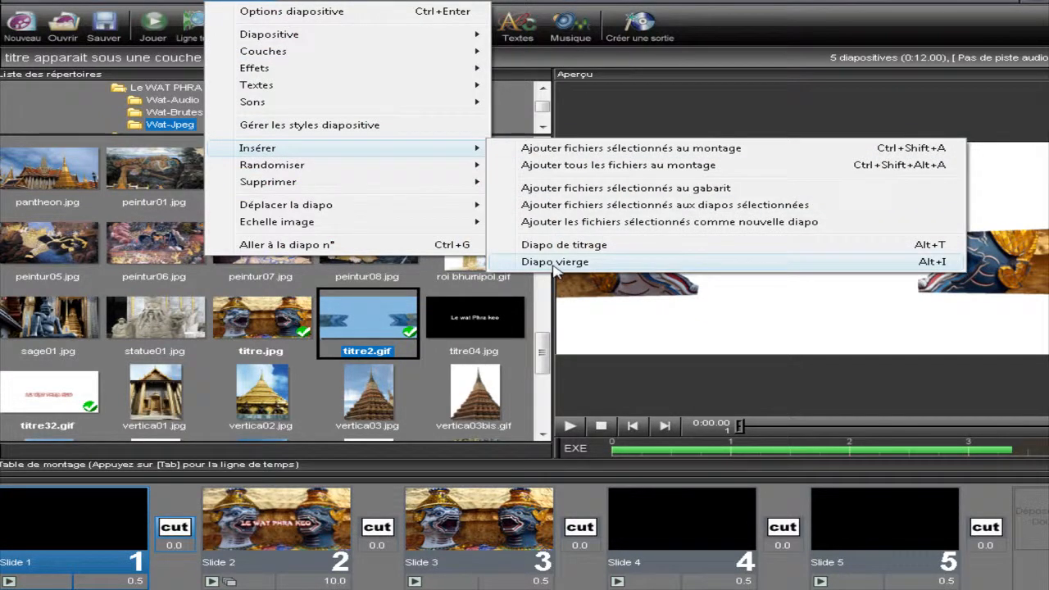
- Add the text "Le Wat Phra Keo" to blank slide 4 and apply the slide options
{"action": "left_click", "coordinate": [688, 523]}
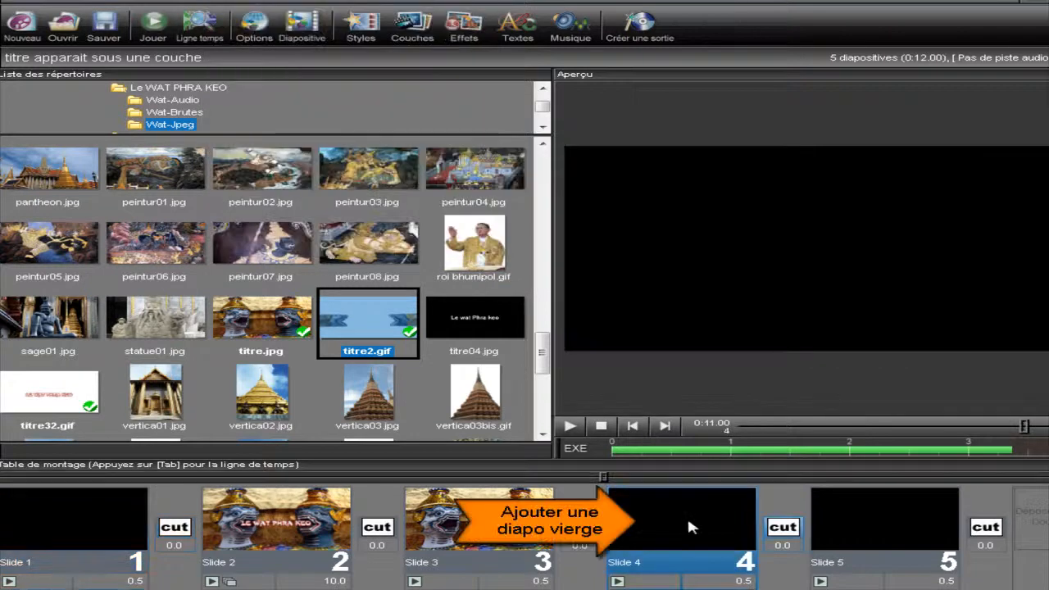
{"action": "double_click", "coordinate": [646, 528]}
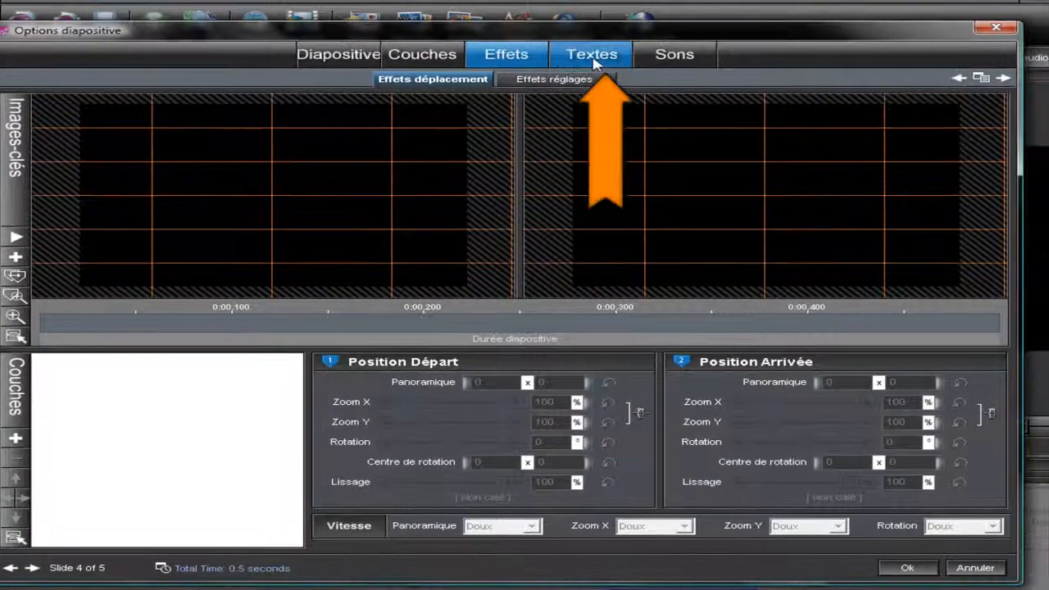
{"action": "left_click", "coordinate": [594, 57]}
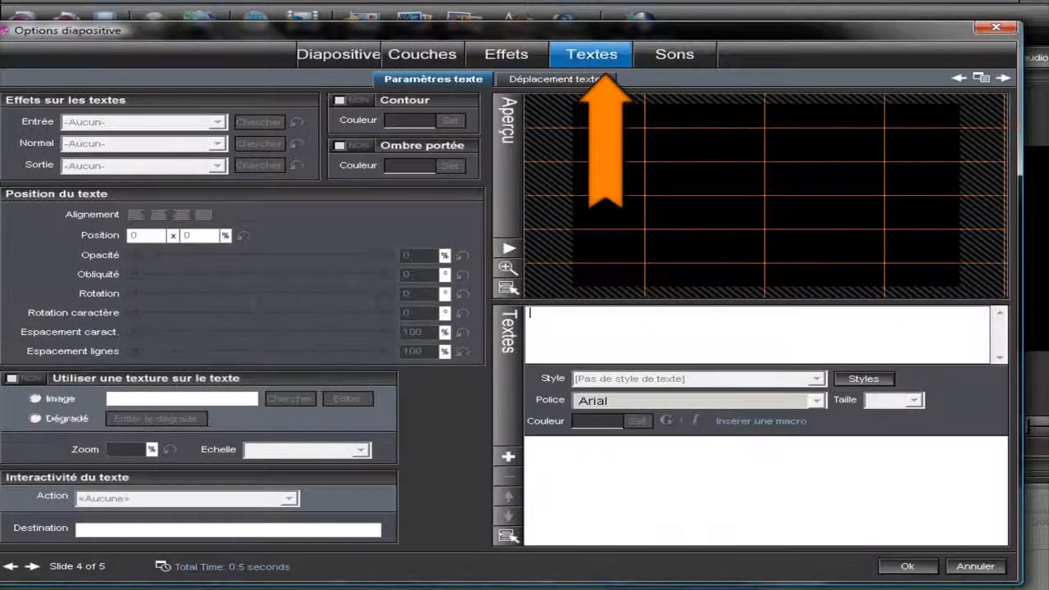
{"action": "left_click", "coordinate": [508, 457]}
{"action": "type", "text": "Le Wat P"}
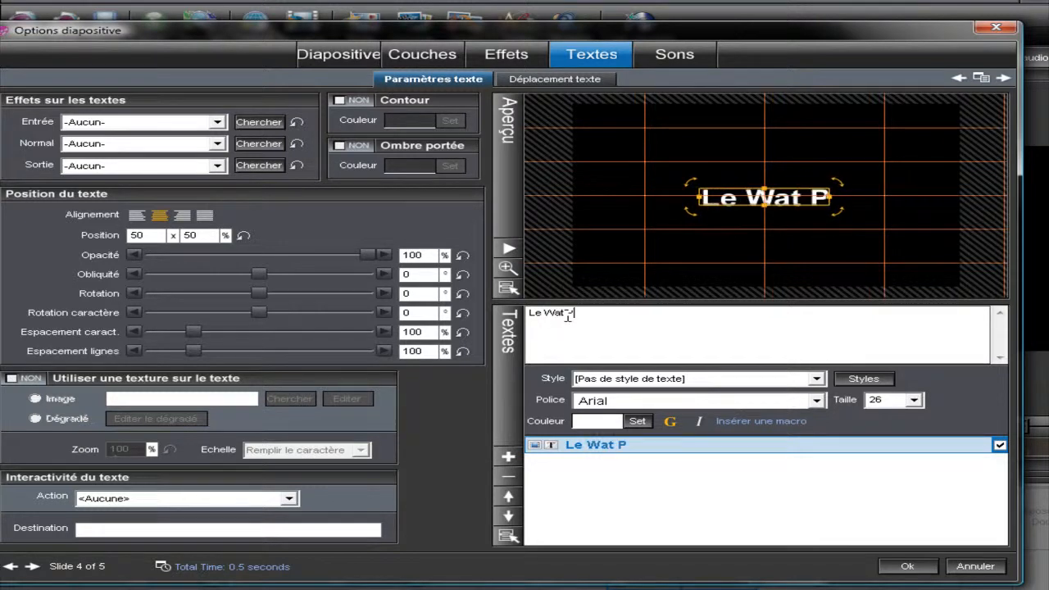
{"action": "type", "text": "hra Keo"}
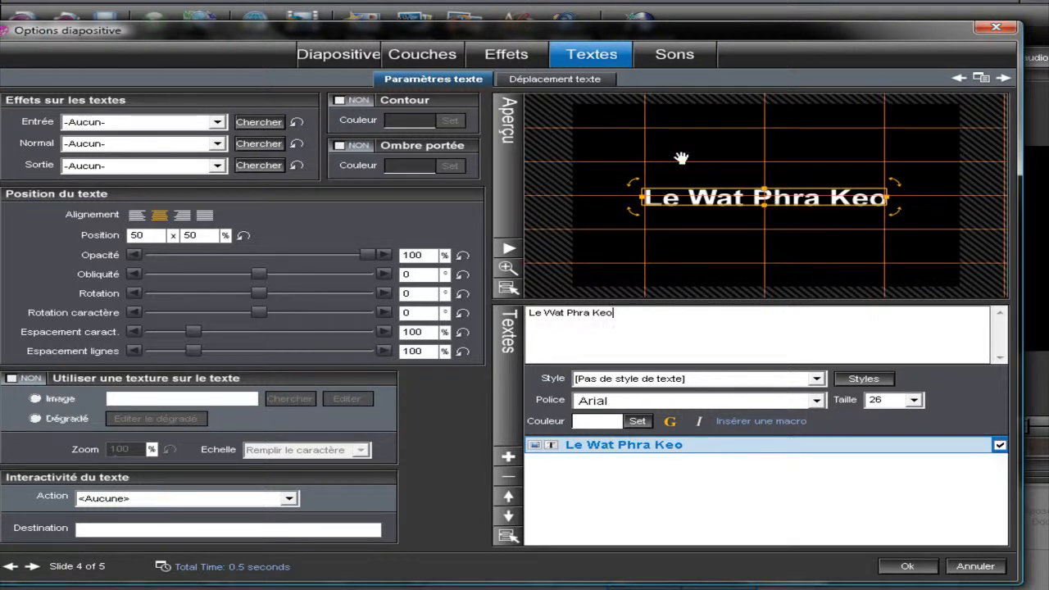
{"action": "left_click", "coordinate": [907, 568]}
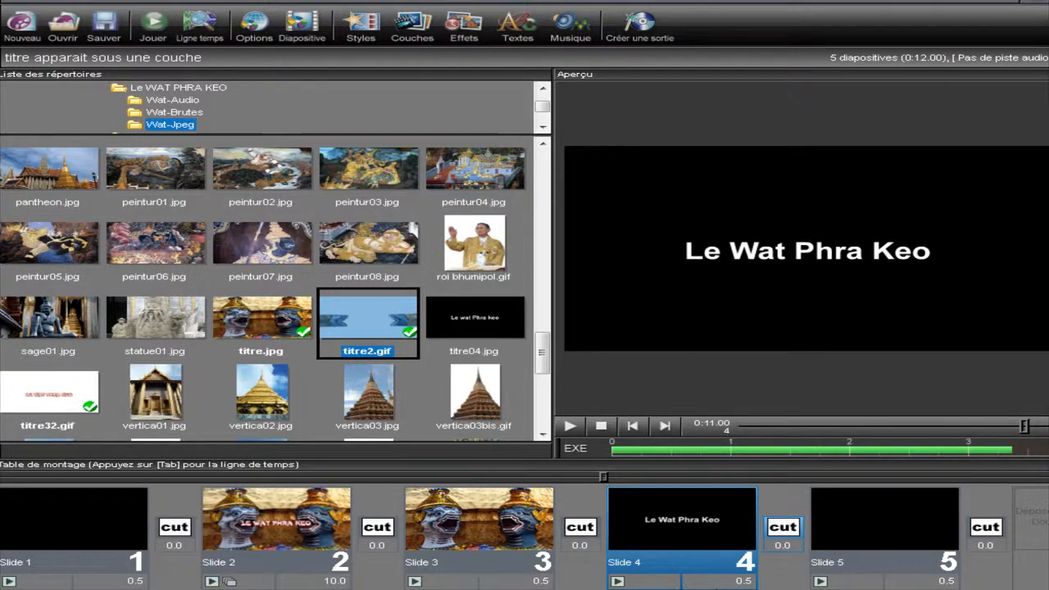
- Capture the current preview image of the title slide and save it as a JPG file
{"action": "left_click", "coordinate": [804, 297]}
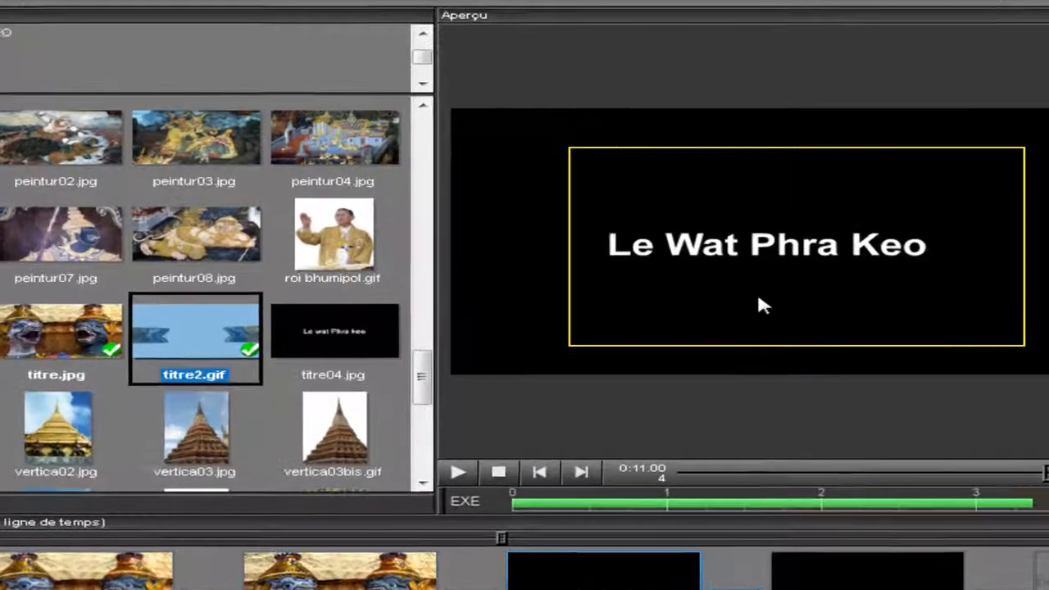
{"action": "right_click", "coordinate": [806, 296]}
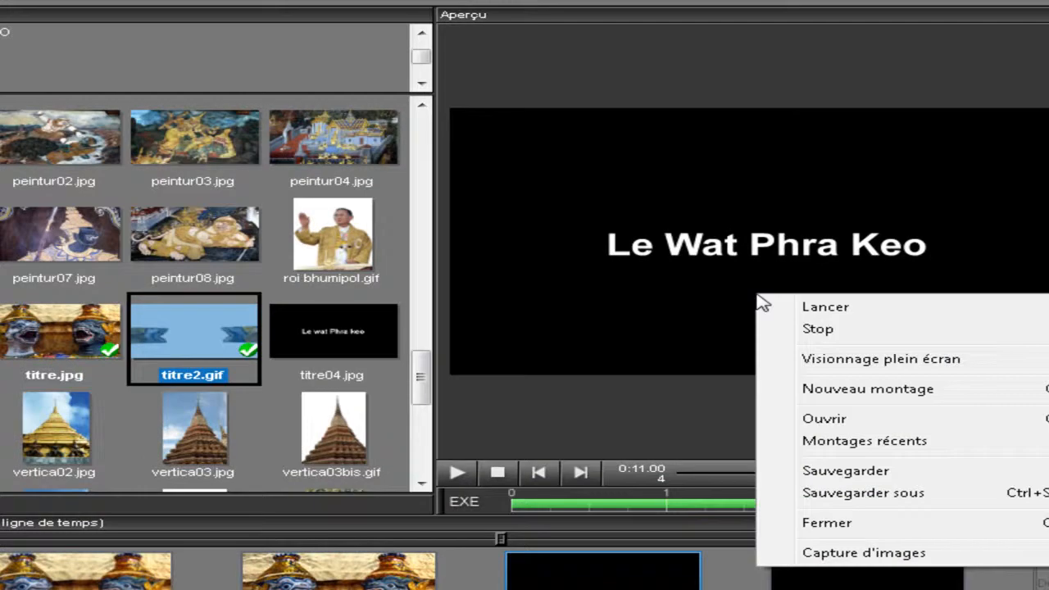
{"action": "left_click", "coordinate": [821, 554]}
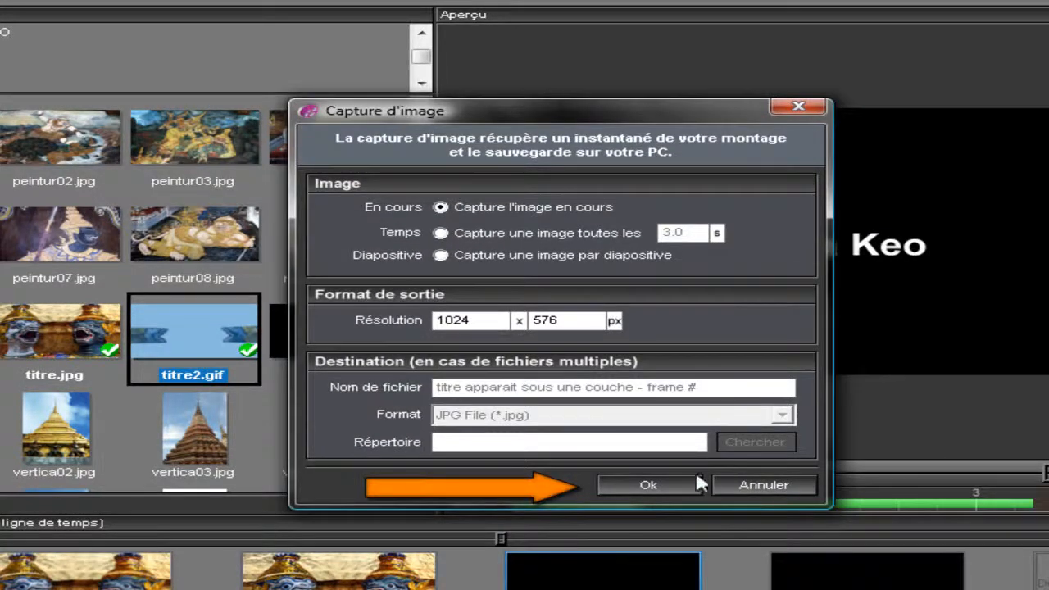
{"action": "left_click", "coordinate": [671, 484]}
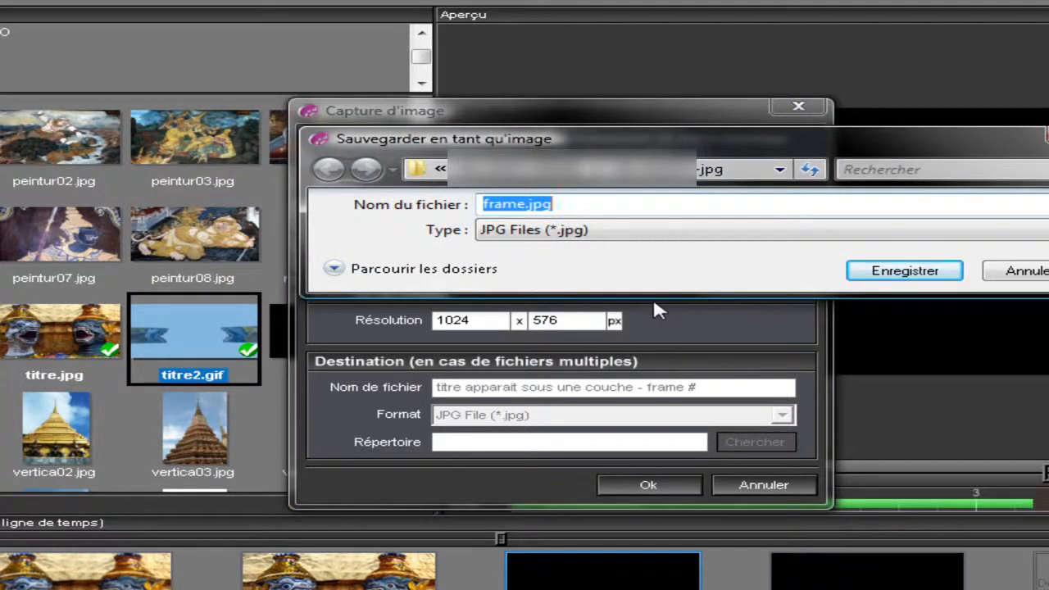
{"action": "left_click", "coordinate": [519, 205]}
{"action": "left_click_drag", "start_coordinate": [520, 205], "coordinate": [457, 205]}
{"action": "type", "text": "titr"}
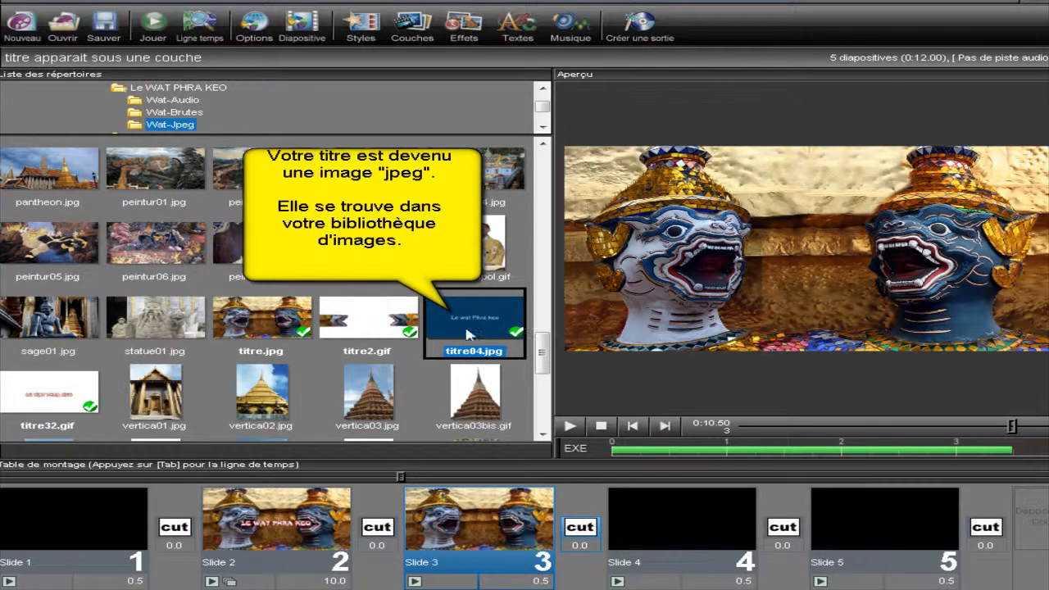
- Add titre04.jpg as a layer on slide 3 and enable its chroma key transparency with intensity limit 4% and intensity attenuation 5%
{"action": "left_click_drag", "start_coordinate": [487, 325], "coordinate": [472, 525]}
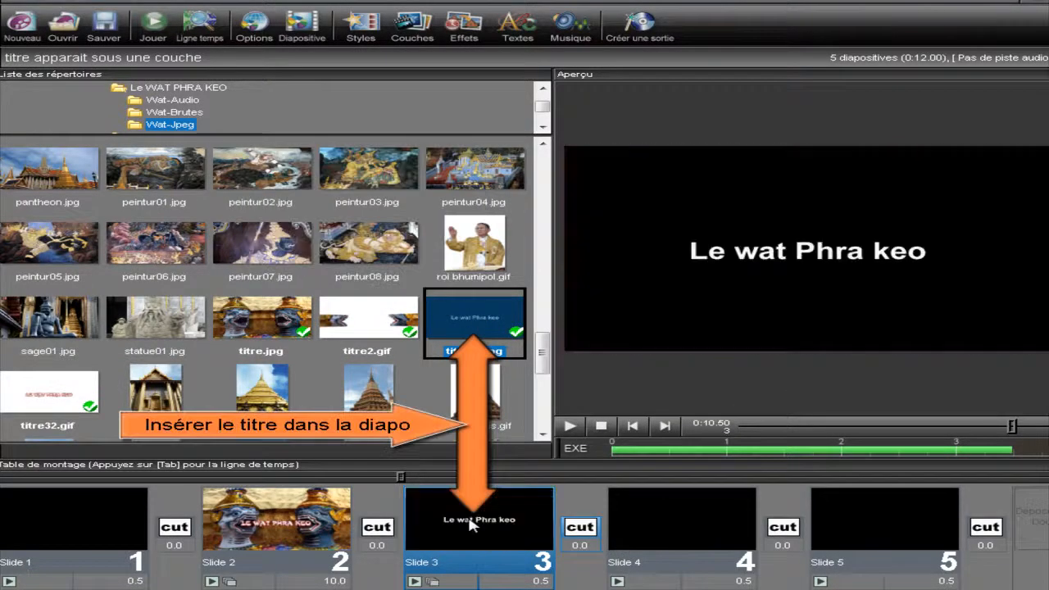
{"action": "double_click", "coordinate": [472, 524]}
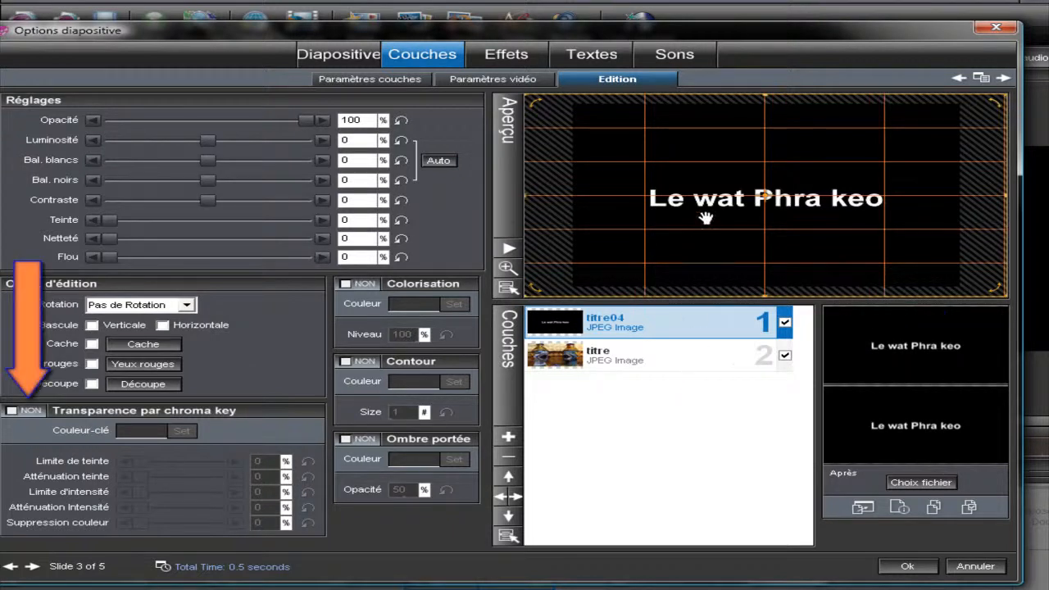
{"action": "left_click", "coordinate": [10, 410]}
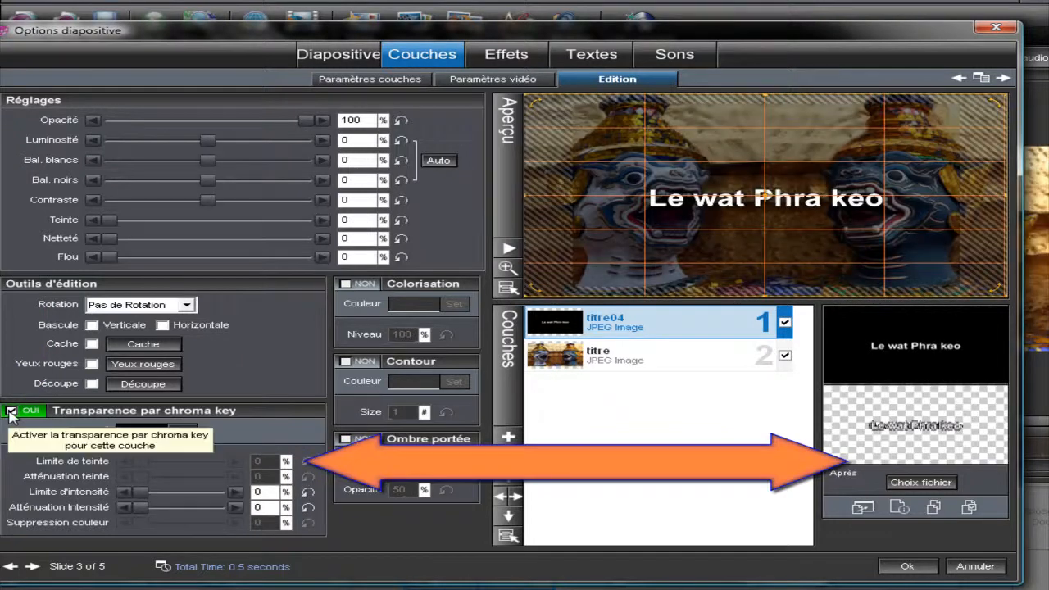
{"action": "left_click", "coordinate": [235, 497]}
{"action": "left_click", "coordinate": [236, 498]}
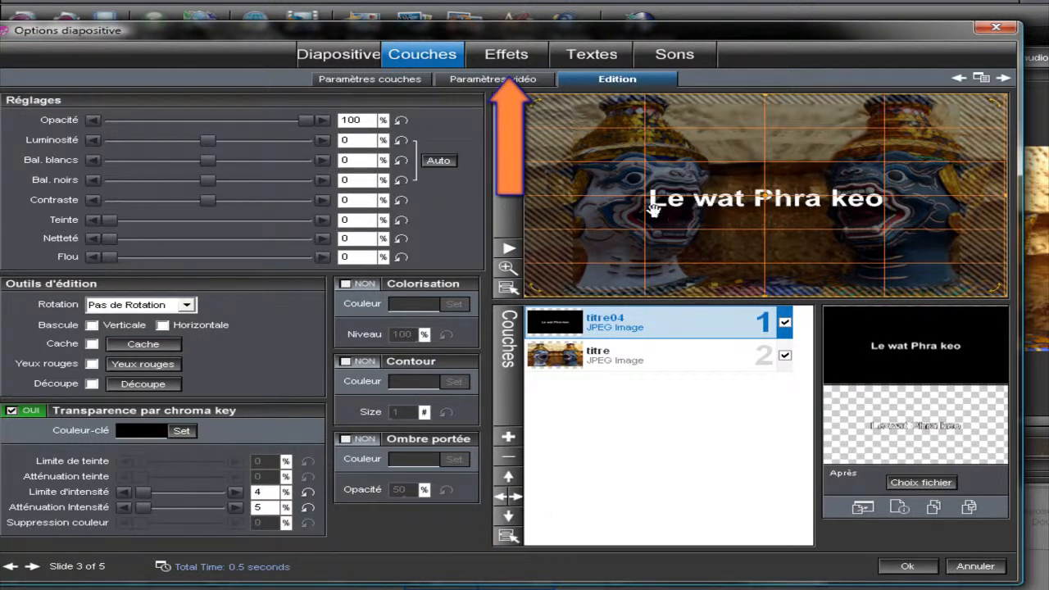
- Lower the titre04 layer's start position to about 0.63 x 9.02 and copy the start settings to the end position
{"action": "left_click", "coordinate": [507, 54]}
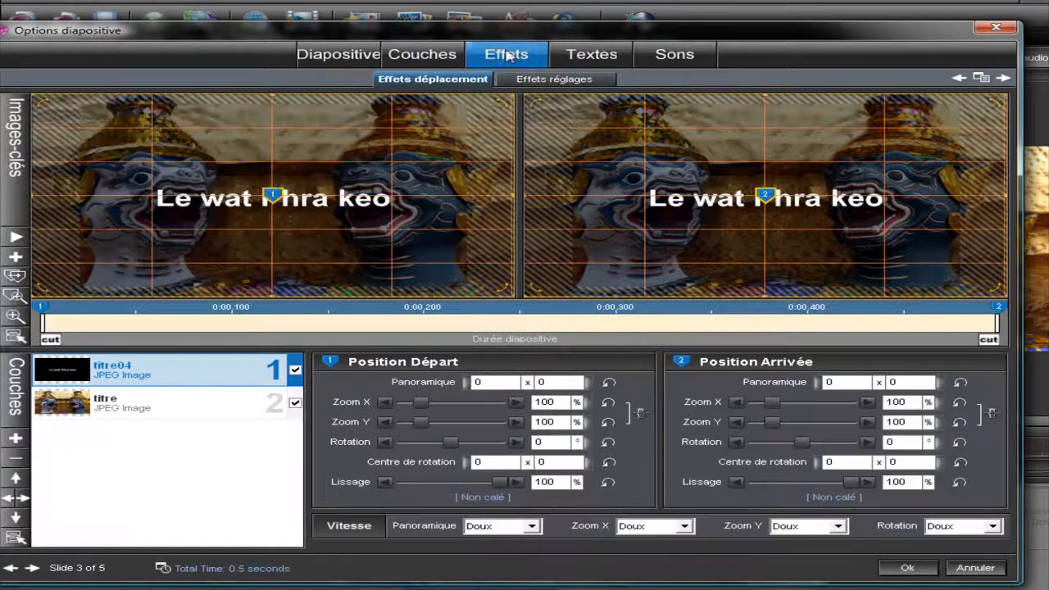
{"action": "left_click_drag", "start_coordinate": [302, 203], "coordinate": [304, 221]}
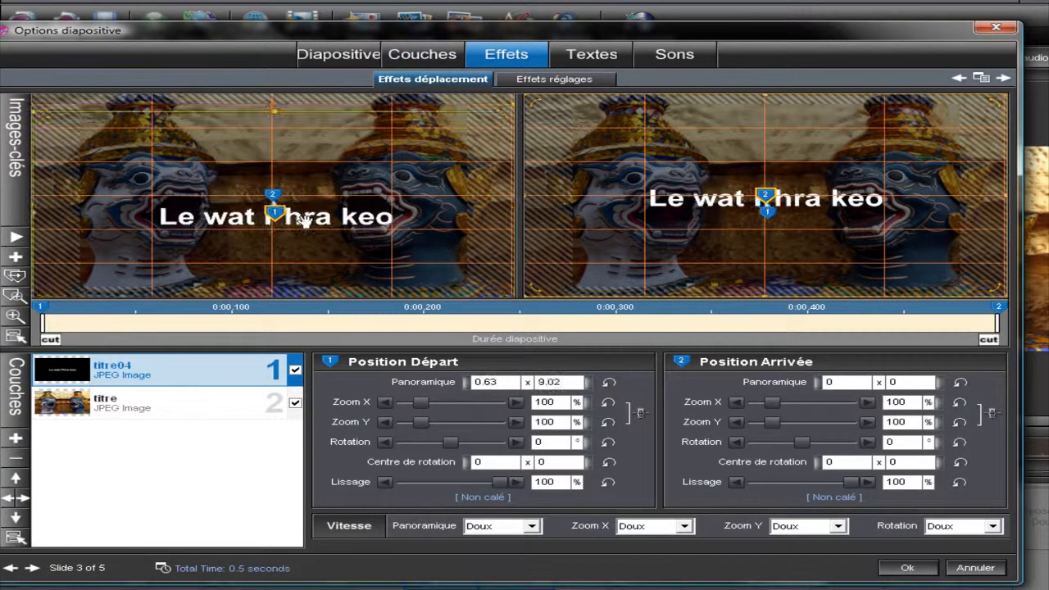
{"action": "left_click", "coordinate": [18, 277]}
{"action": "left_click", "coordinate": [72, 320]}
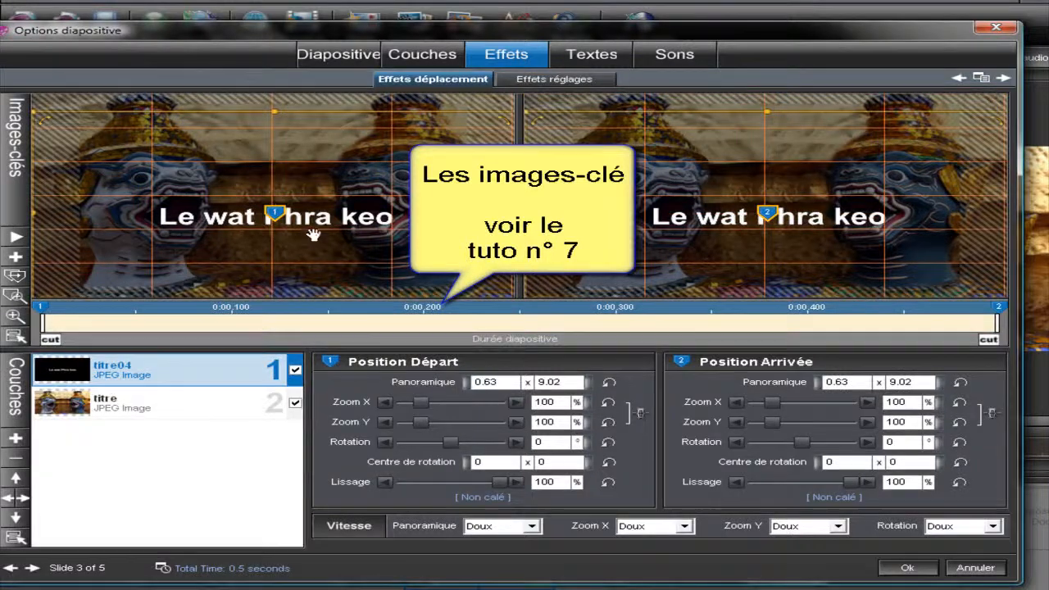
- Animate the title from about -62.08 x 9.77 at the start to about -0.64 x 7.52 at keyframe 2, placed near 0:00,170
{"action": "left_click_drag", "start_coordinate": [313, 240], "coordinate": [16, 228]}
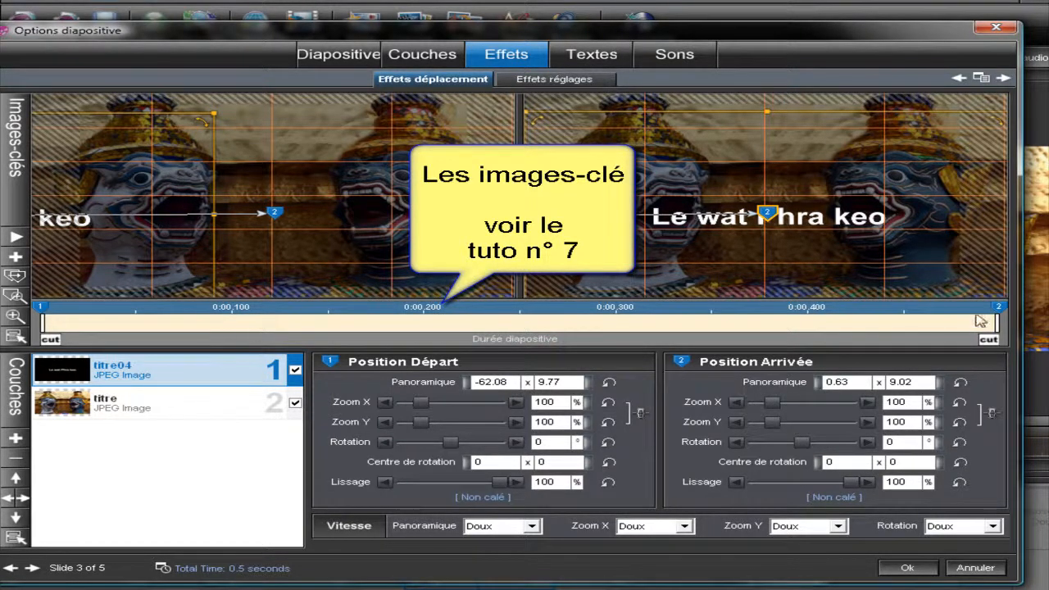
{"action": "mouse_move", "coordinate": [1002, 309]}
{"action": "left_mouse_down"}
{"action": "mouse_move", "coordinate": [231, 310]}
{"action": "mouse_move", "coordinate": [392, 311]}
{"action": "mouse_move", "coordinate": [365, 314]}
{"action": "left_mouse_up"}
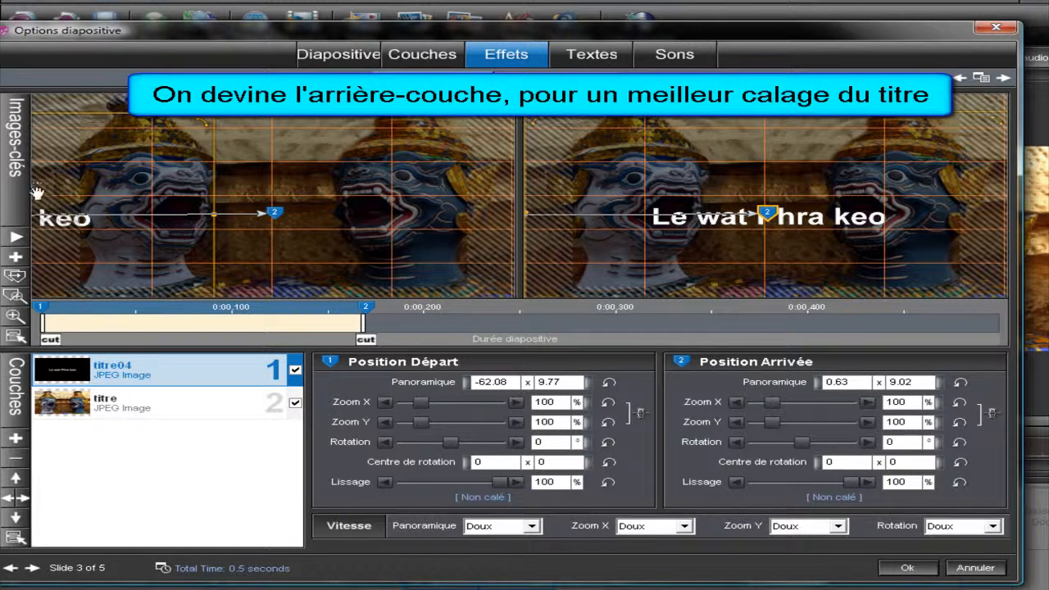
{"action": "left_click", "coordinate": [17, 277]}
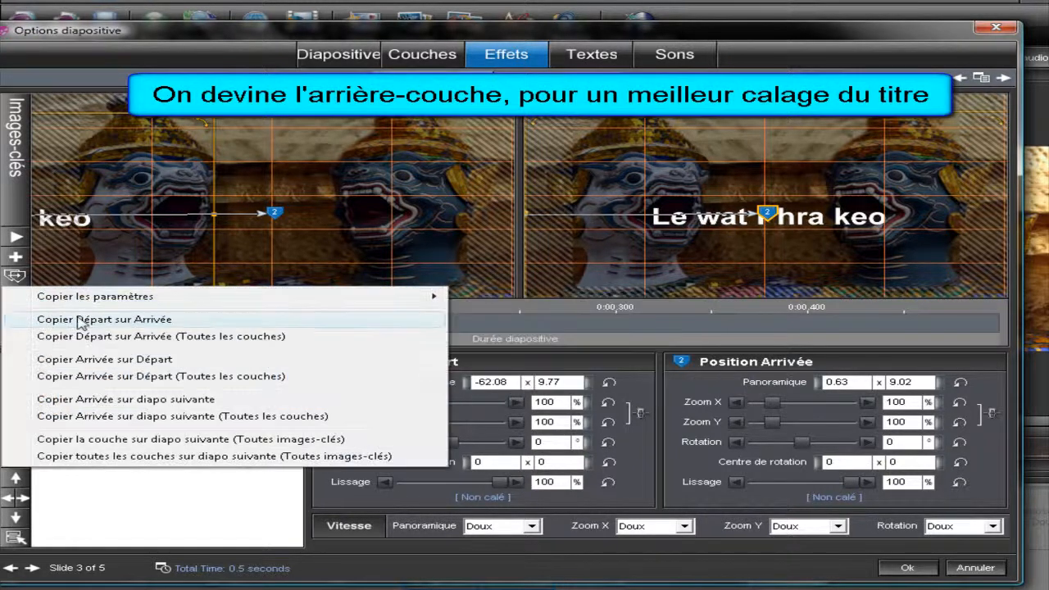
{"action": "left_click", "coordinate": [115, 319]}
{"action": "left_click_drag", "start_coordinate": [562, 218], "coordinate": [861, 214]}
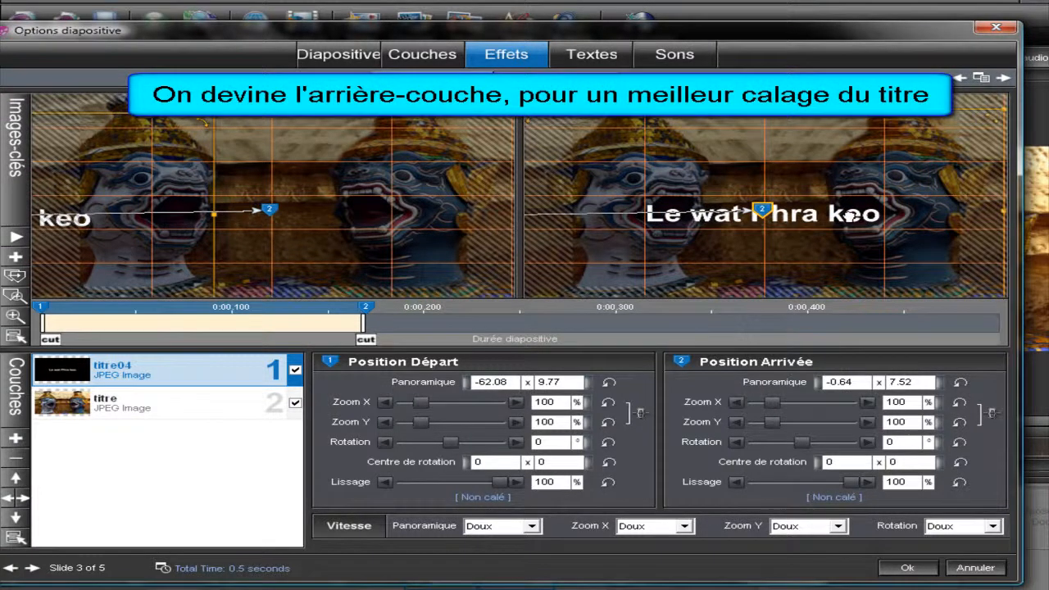
- Add keyframes at about 0:00,300 and 0:00,410, shift the title to about 58.04 x 8.27 at the last one, and apply
{"action": "double_click", "coordinate": [613, 308]}
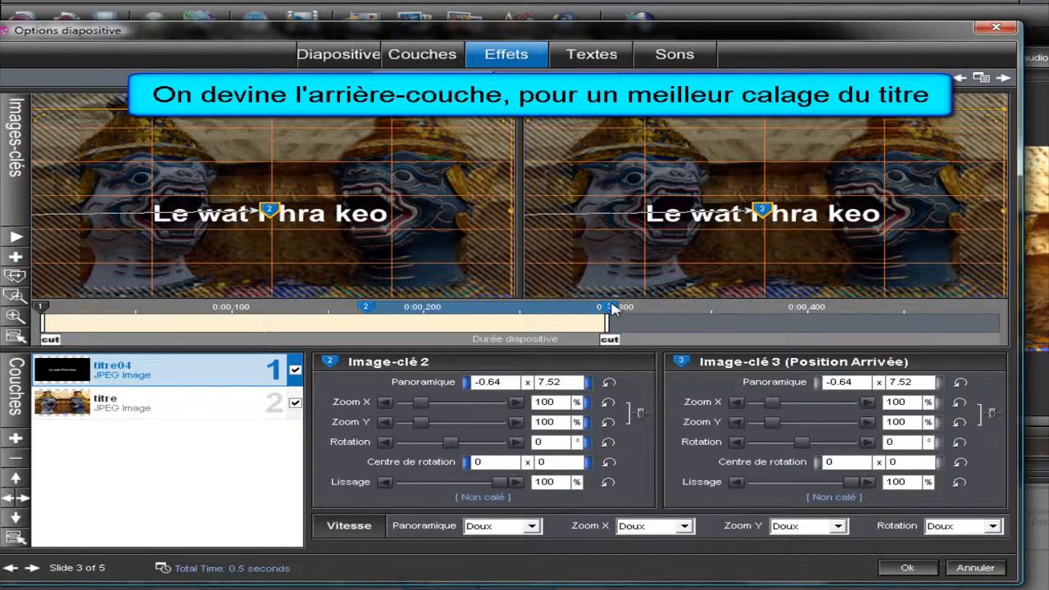
{"action": "double_click", "coordinate": [812, 311]}
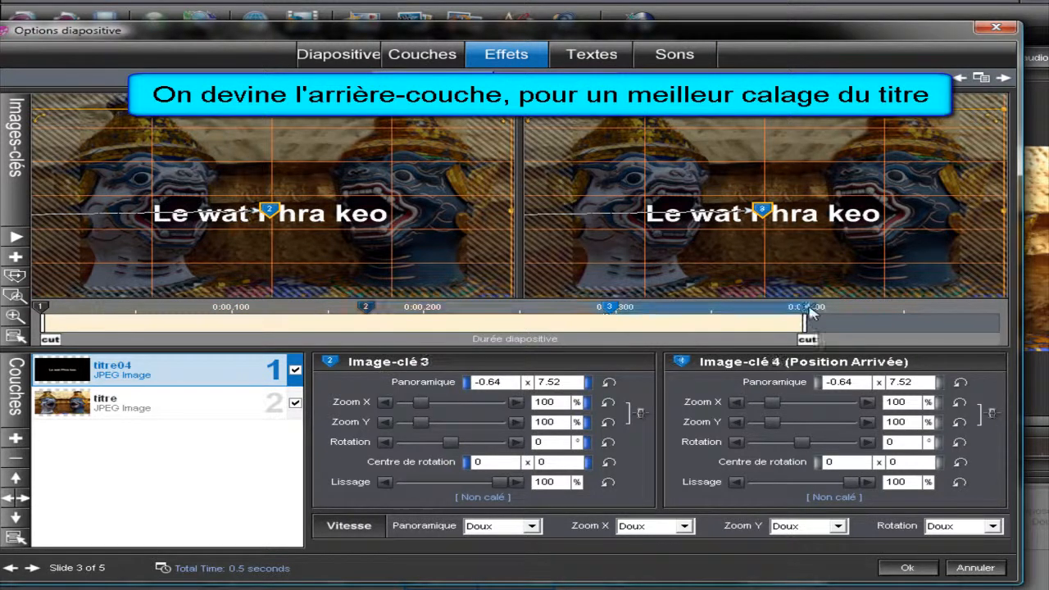
{"action": "mouse_move", "coordinate": [811, 312]}
{"action": "left_mouse_down"}
{"action": "mouse_move", "coordinate": [971, 312]}
{"action": "mouse_move", "coordinate": [826, 312]}
{"action": "left_mouse_up"}
{"action": "left_click_drag", "start_coordinate": [783, 230], "coordinate": [930, 217]}
{"action": "left_click_drag", "start_coordinate": [1012, 220], "coordinate": [1048, 220]}
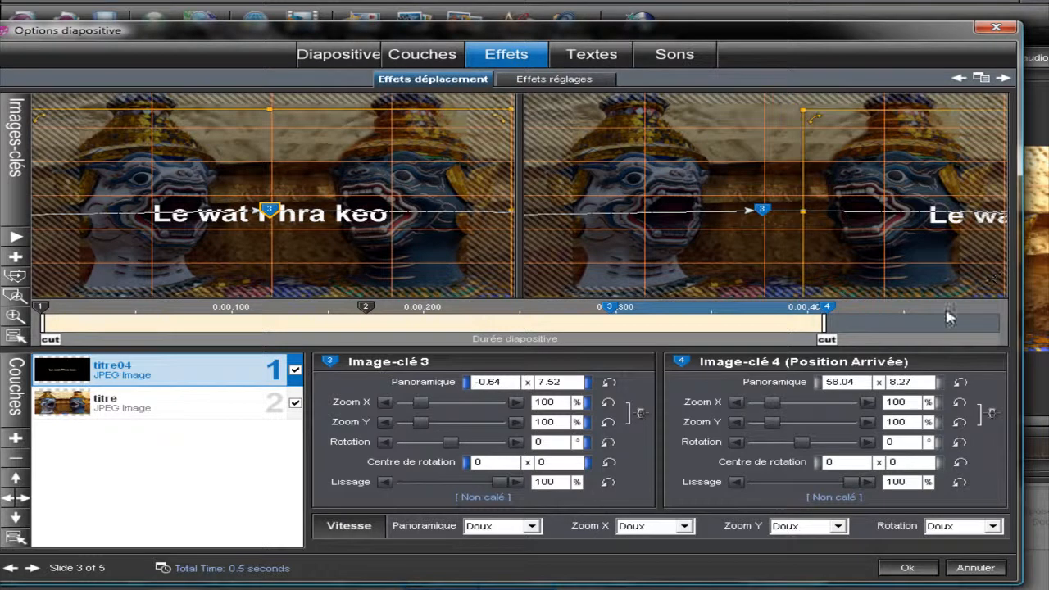
{"action": "left_click", "coordinate": [908, 568]}
- Add titre2.gif as the top layer of slide 3 and select the titre04 layer in the slide's options
{"action": "left_click", "coordinate": [389, 336]}
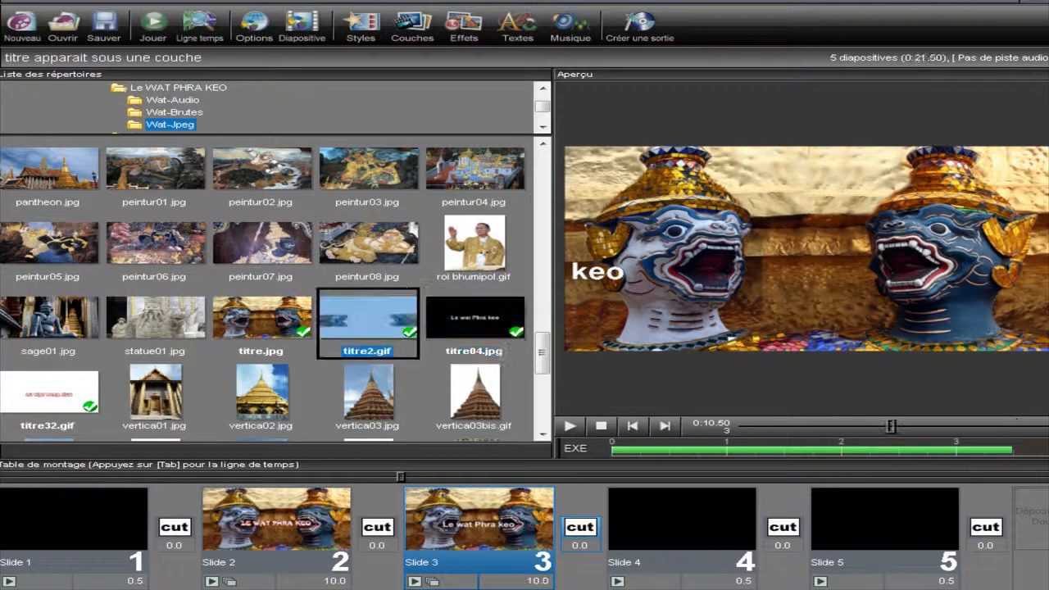
{"action": "left_click", "coordinate": [369, 328]}
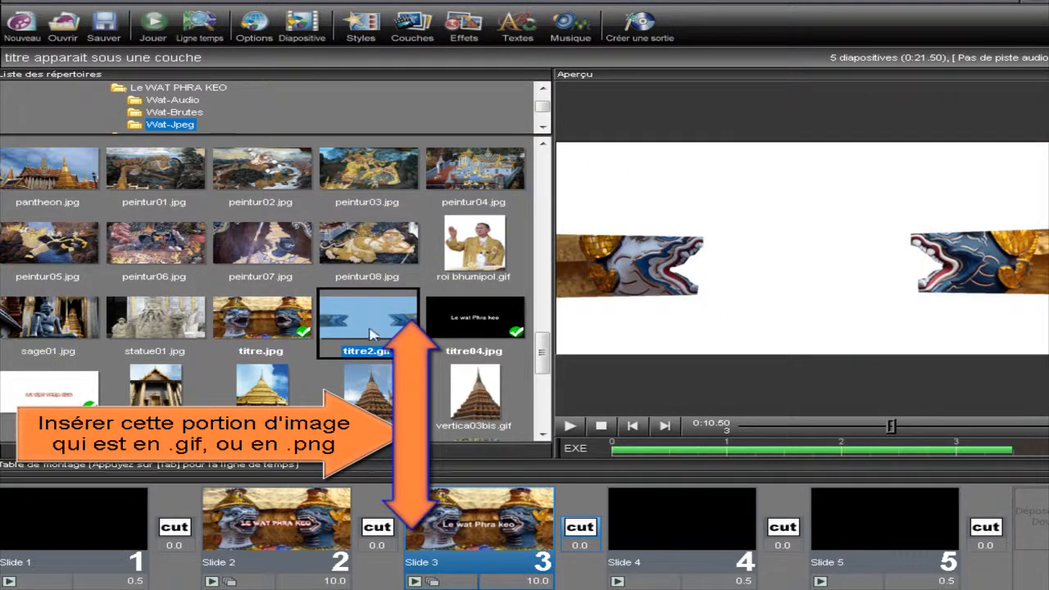
{"action": "double_click", "coordinate": [486, 524]}
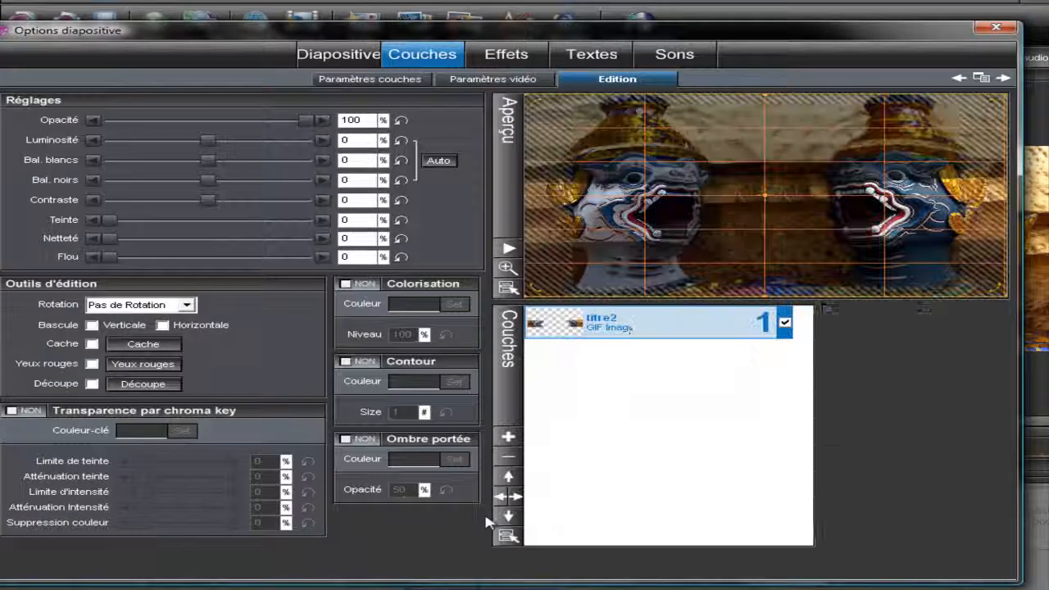
{"action": "left_click", "coordinate": [657, 361]}
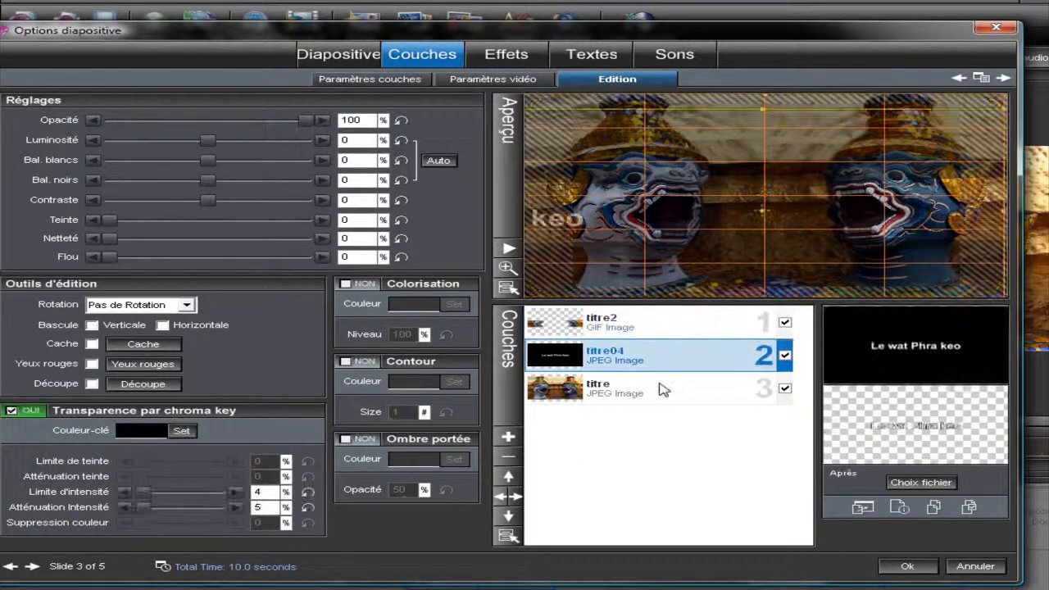
- Check the titre and titre2 layers of slide 3 and confirm the slide options
{"action": "left_click", "coordinate": [663, 401]}
{"action": "left_click", "coordinate": [666, 330]}
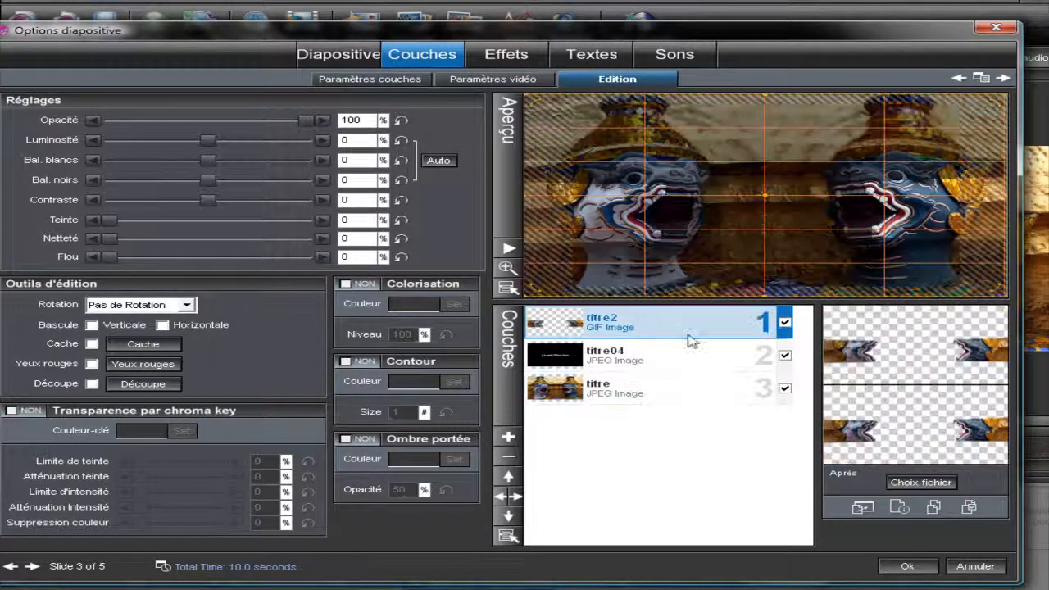
{"action": "left_click", "coordinate": [905, 567]}
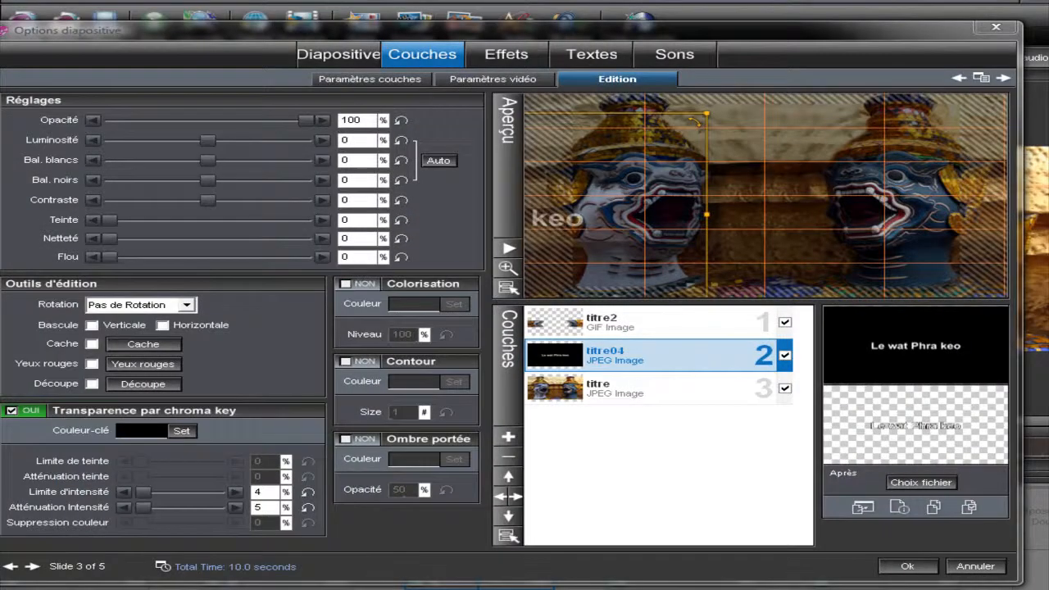
- Turn off chroma key transparency on the titre04 layer and add a linear rainbow-striped gradient from the Spectres presets directly beneath it
{"action": "left_click", "coordinate": [11, 411]}
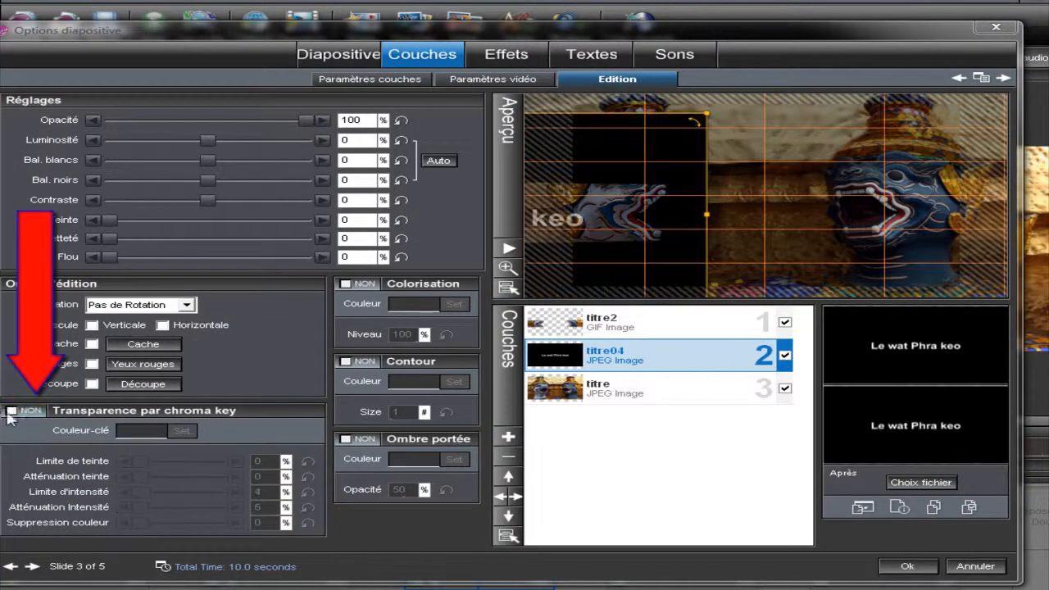
{"action": "left_click", "coordinate": [508, 437]}
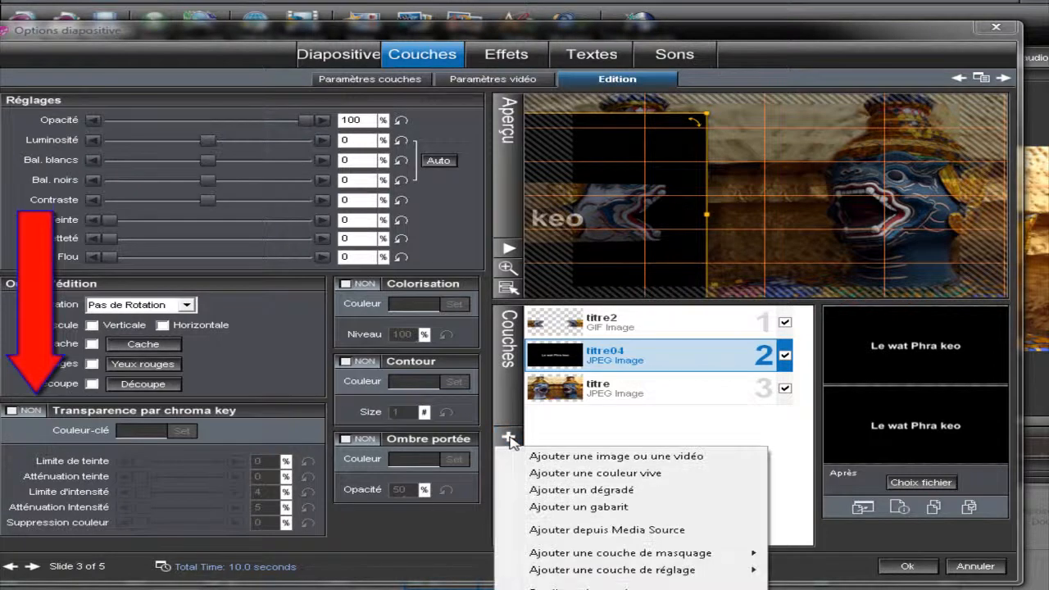
{"action": "left_click", "coordinate": [565, 492]}
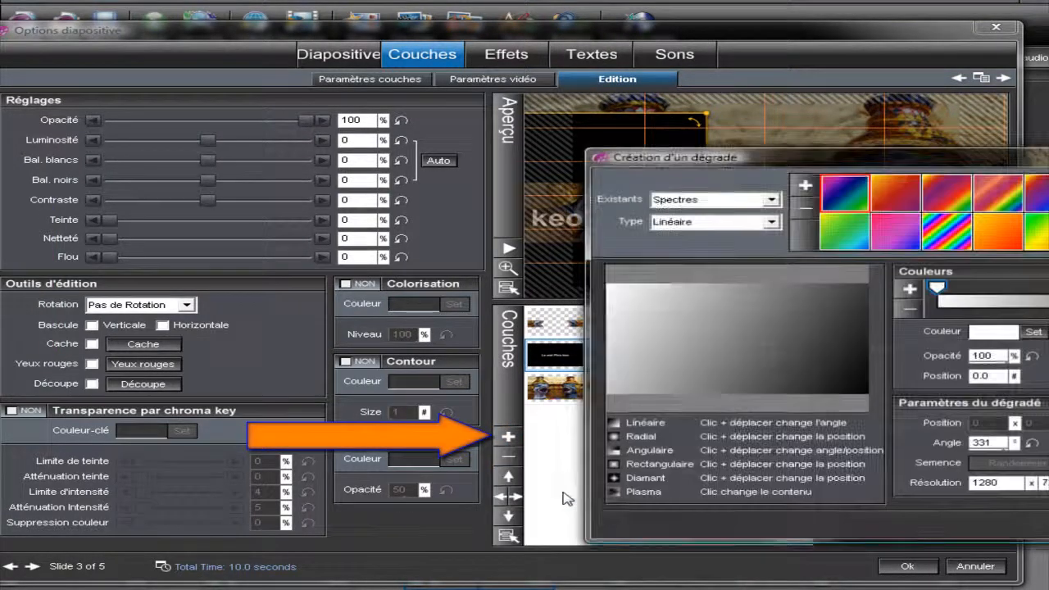
{"action": "left_click", "coordinate": [948, 237]}
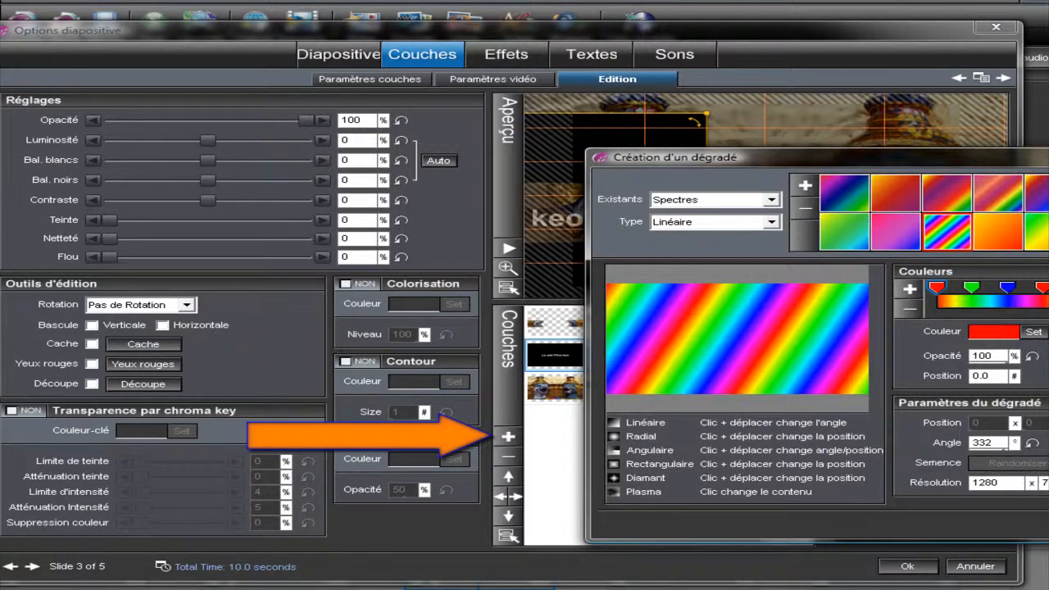
{"action": "left_click_drag", "start_coordinate": [1017, 156], "coordinate": [644, 124]}
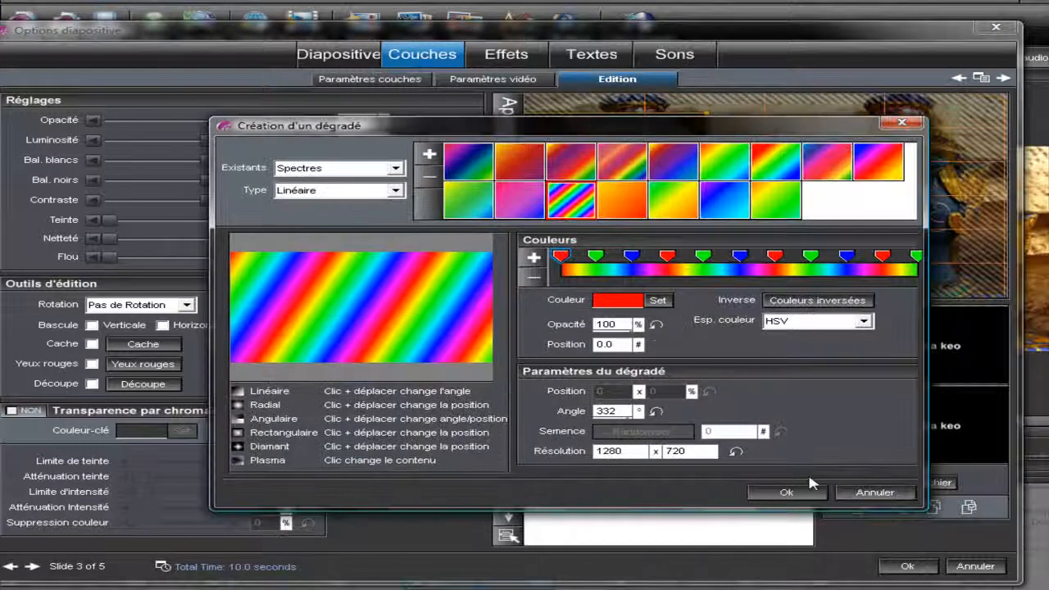
{"action": "left_click", "coordinate": [795, 495]}
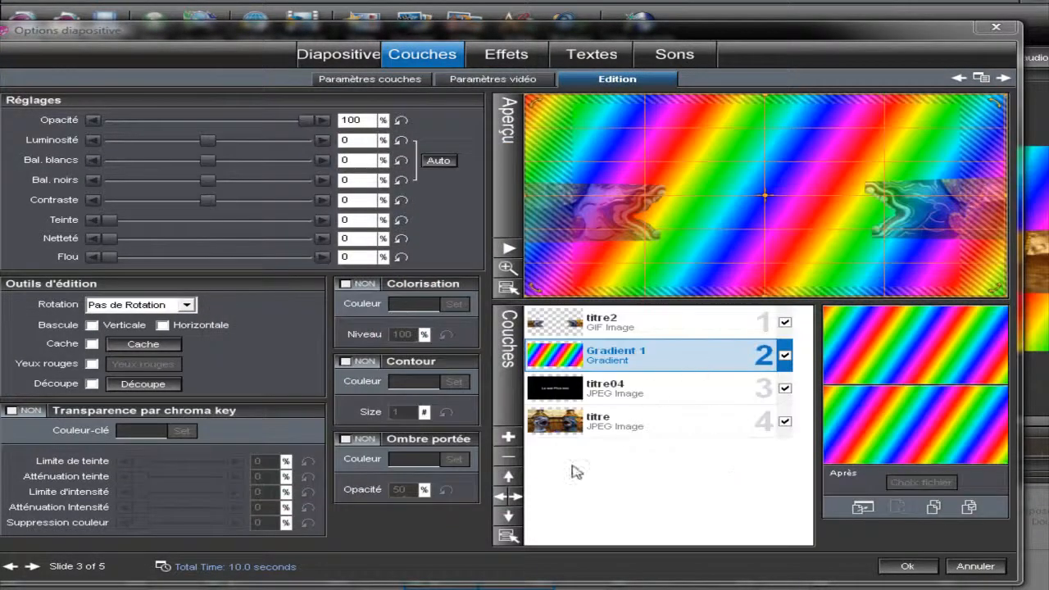
{"action": "left_click", "coordinate": [508, 516]}
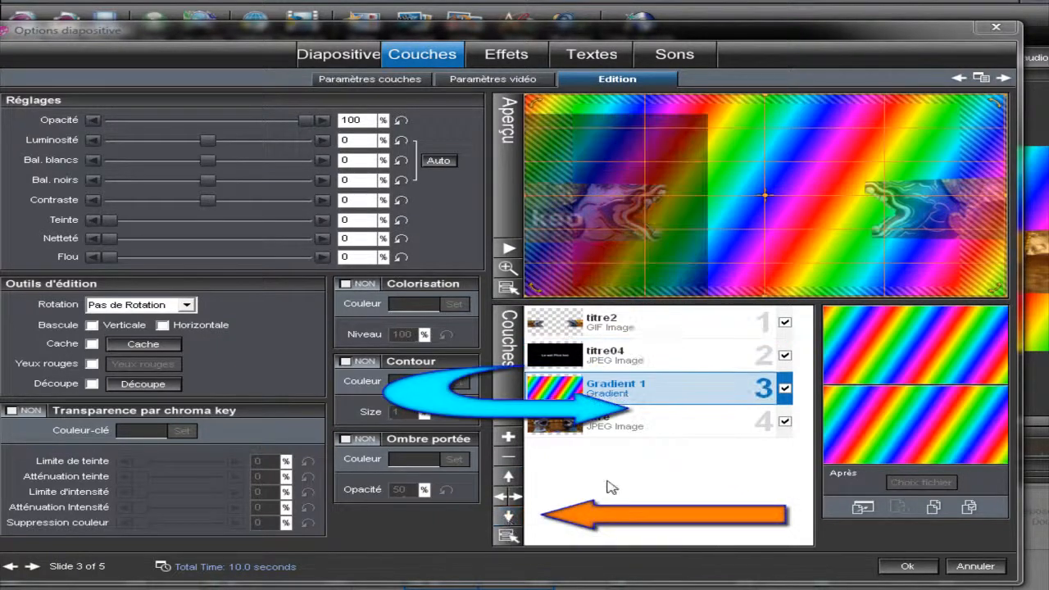
- Make the titre04 layer a mask of type Intensité (Niveau de gris) over the gradient, apply the slide options and play the preview
{"action": "left_click", "coordinate": [388, 80]}
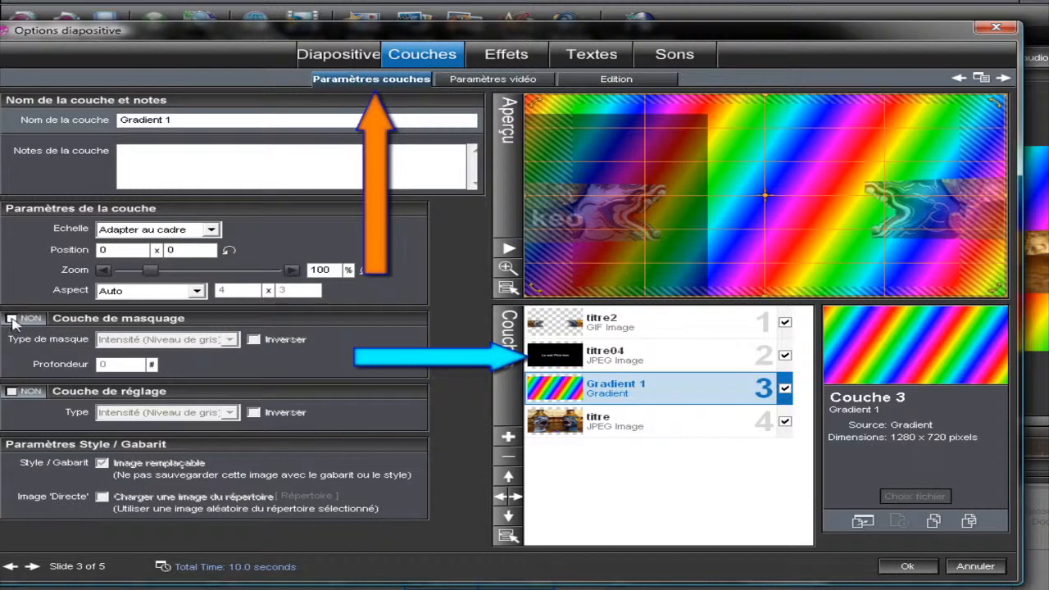
{"action": "left_click", "coordinate": [705, 355]}
{"action": "left_click", "coordinate": [12, 319]}
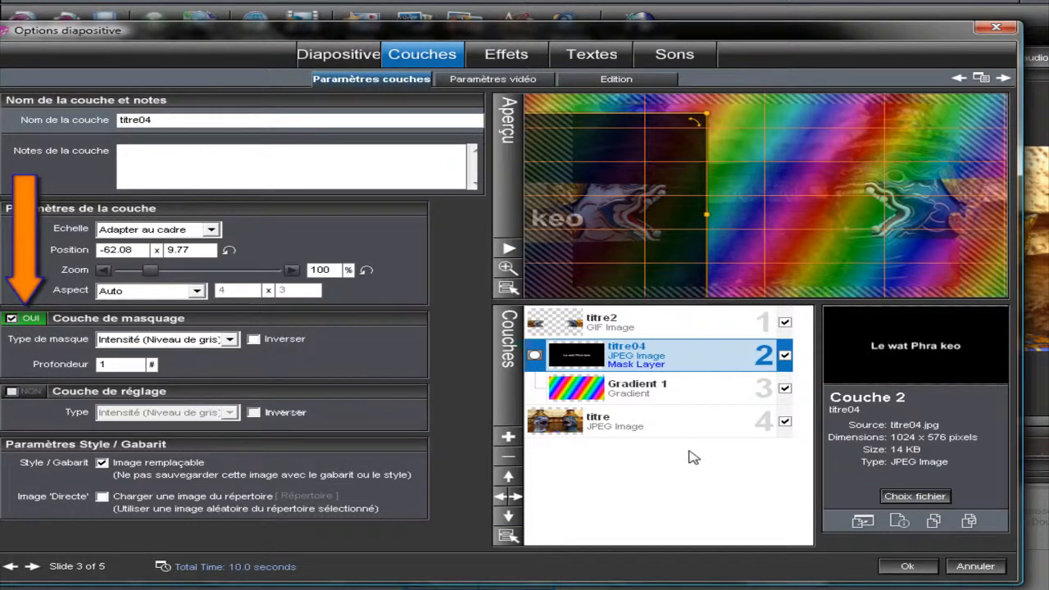
{"action": "left_click", "coordinate": [907, 567]}
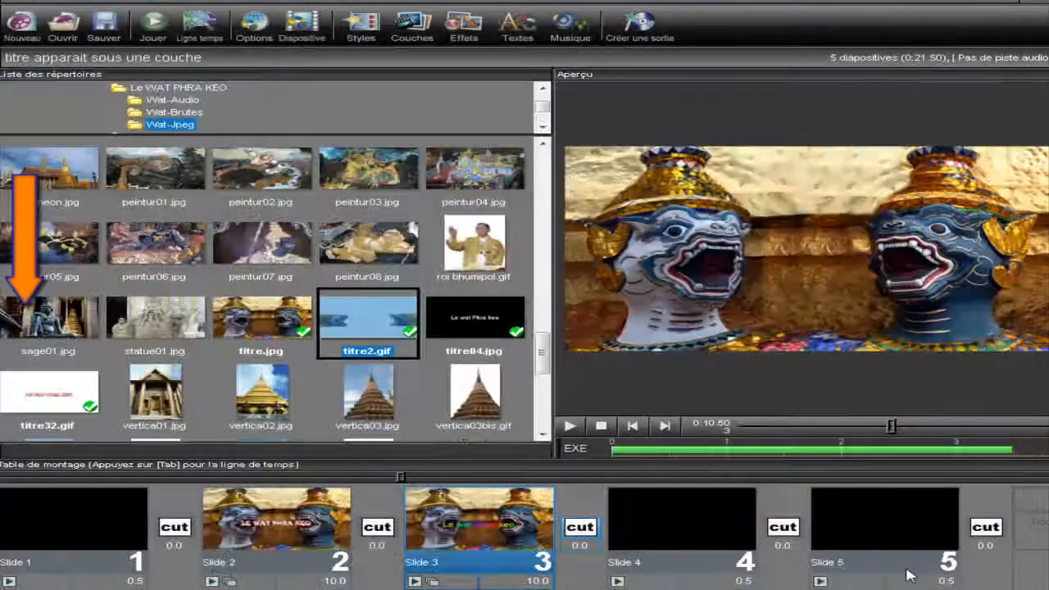
{"action": "left_click", "coordinate": [569, 425]}
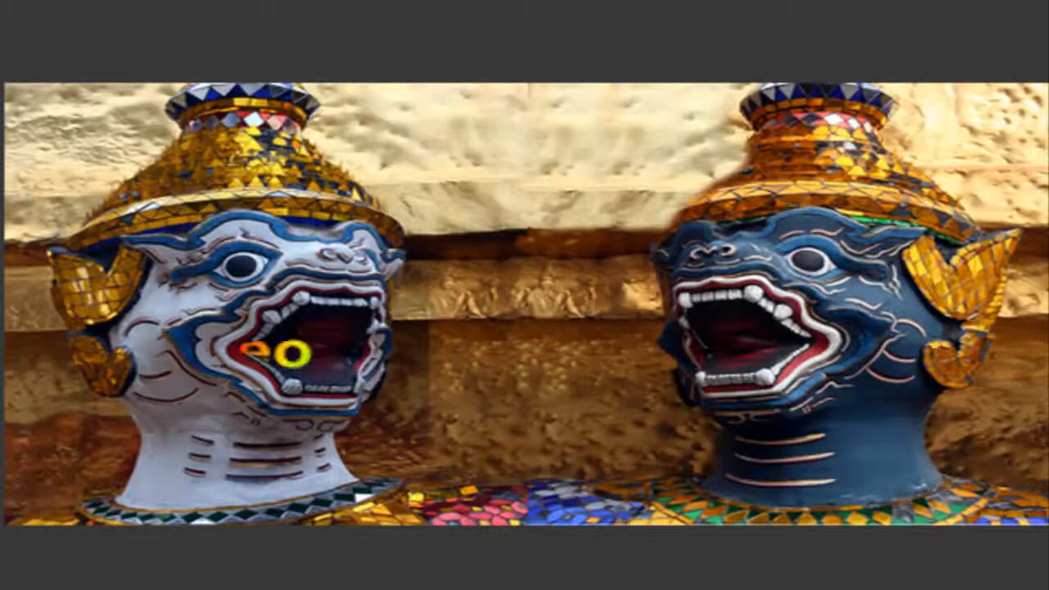